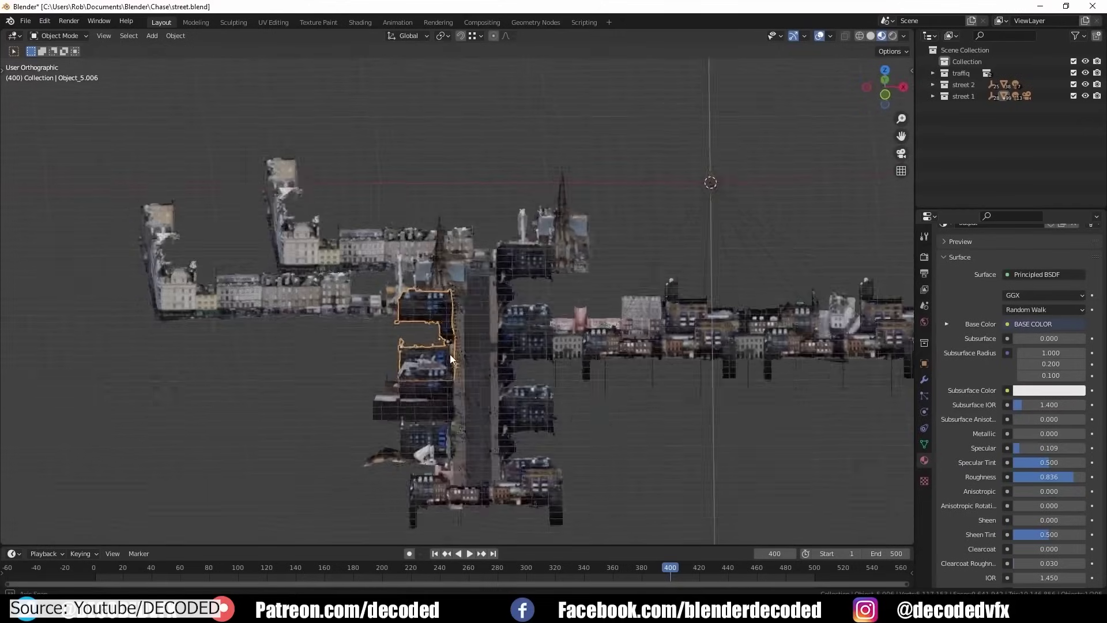
Step: Orbit the view to survey the city street model around the focused yellow car
middle_drag(450, 354, 323, 406)
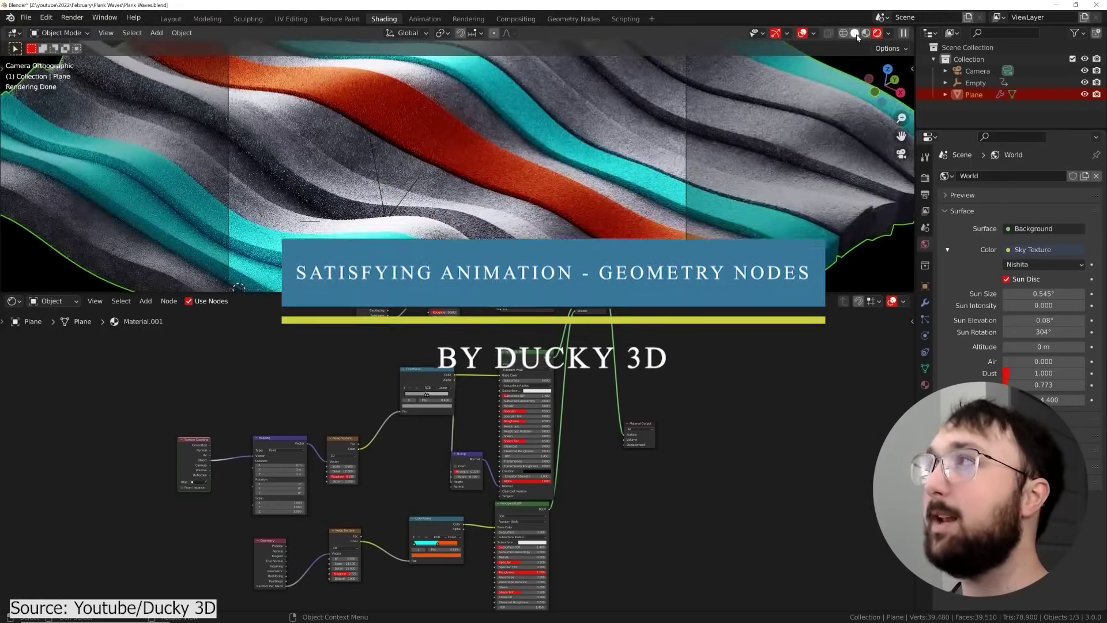
Step: Switch to solid shading and add Mesh Line and Instance on Points nodes, instancing the Grid
click(855, 32)
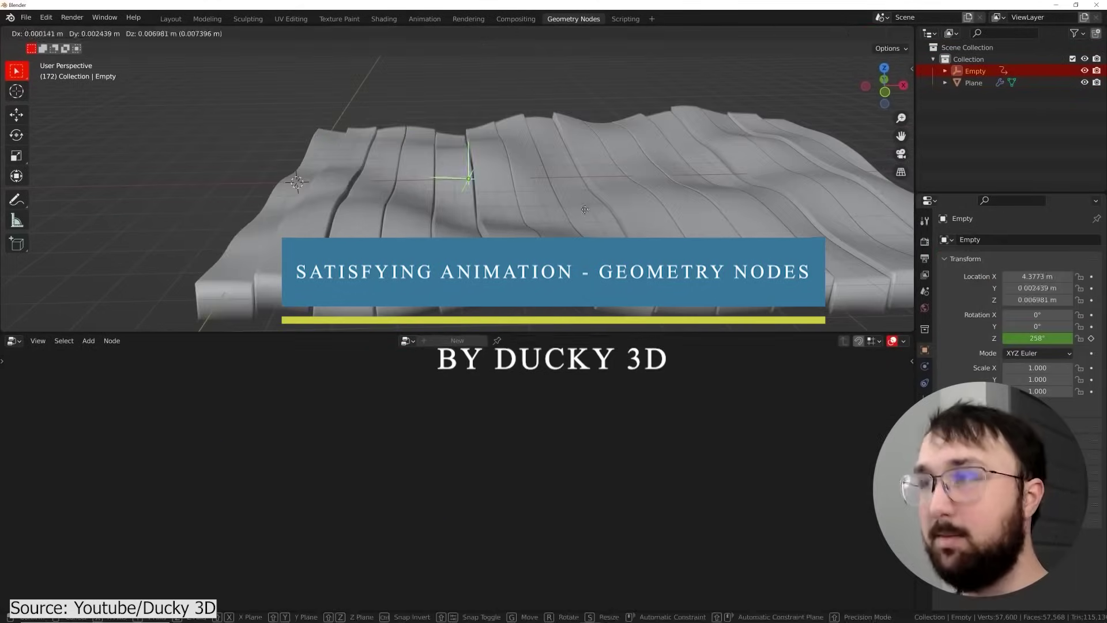
text(m)
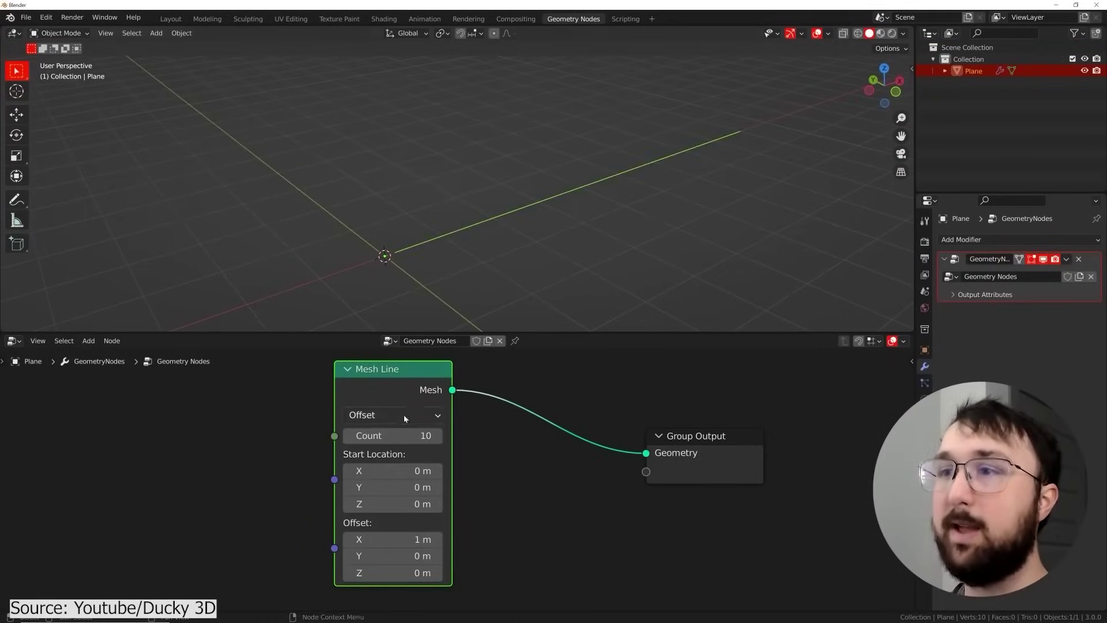
text(ins)
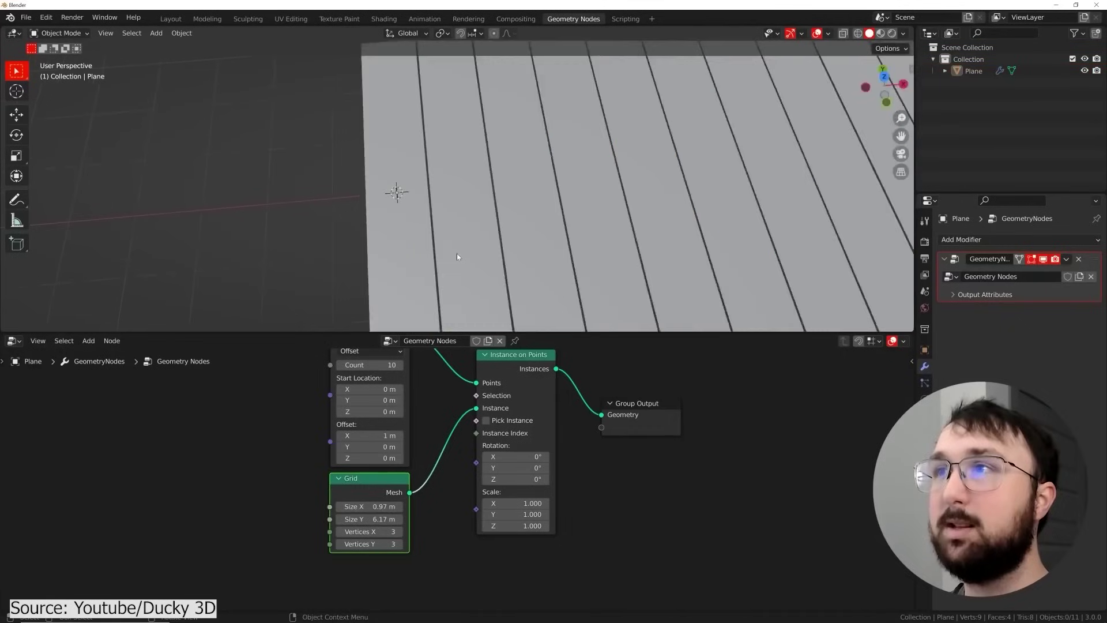
drag(369, 532, 392, 532)
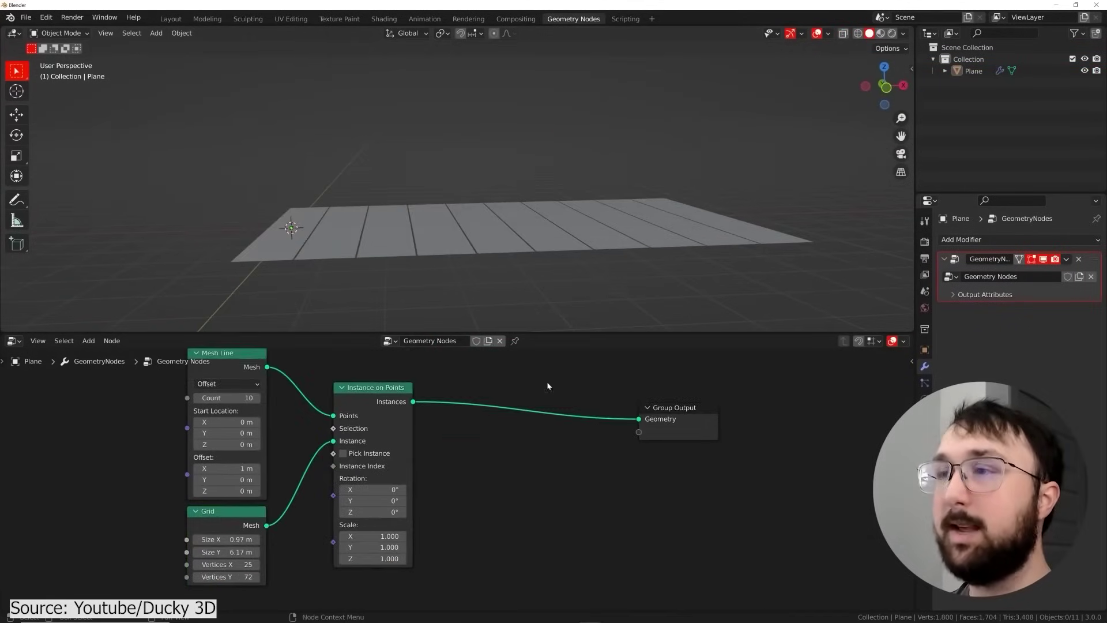
Step: Add a Random Value node, reposition the Empty, and play the wave animation
key(shift+a)
click(406, 561)
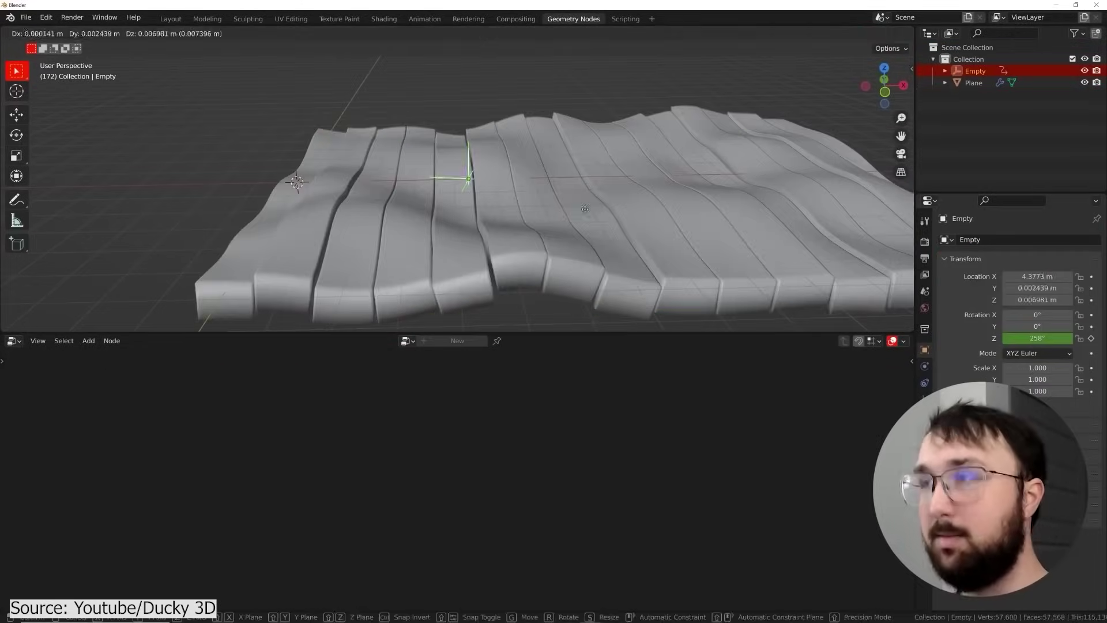
click(623, 180)
key(space)
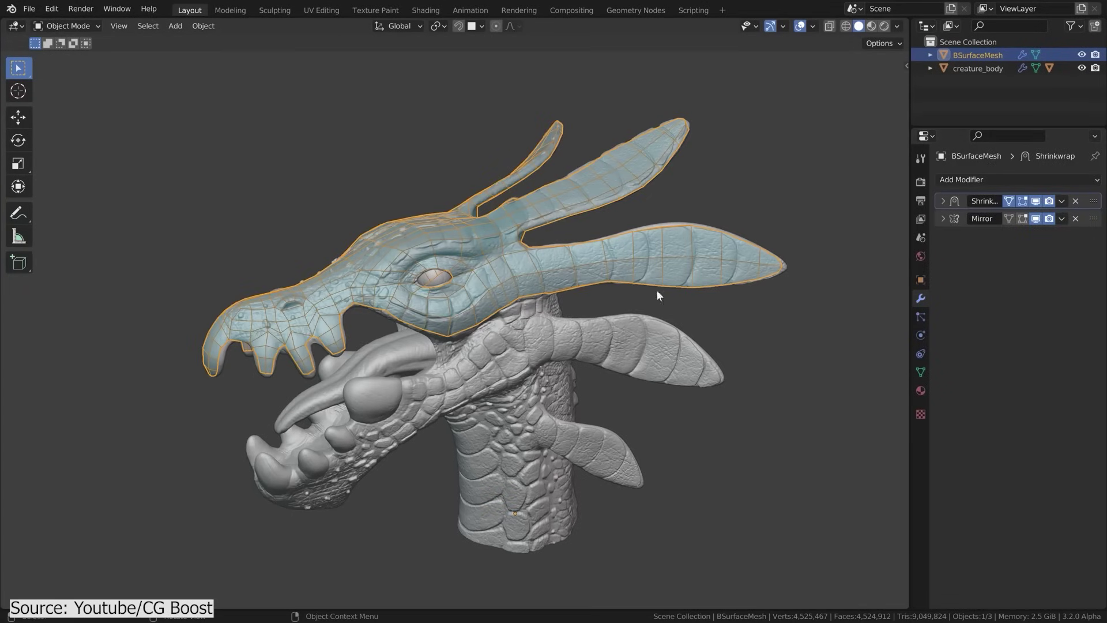
Step: Enlarge the Relax brush radius to relax the retopology over the dragon head and snout
ctrl+middle_drag(659, 295, 440, 253)
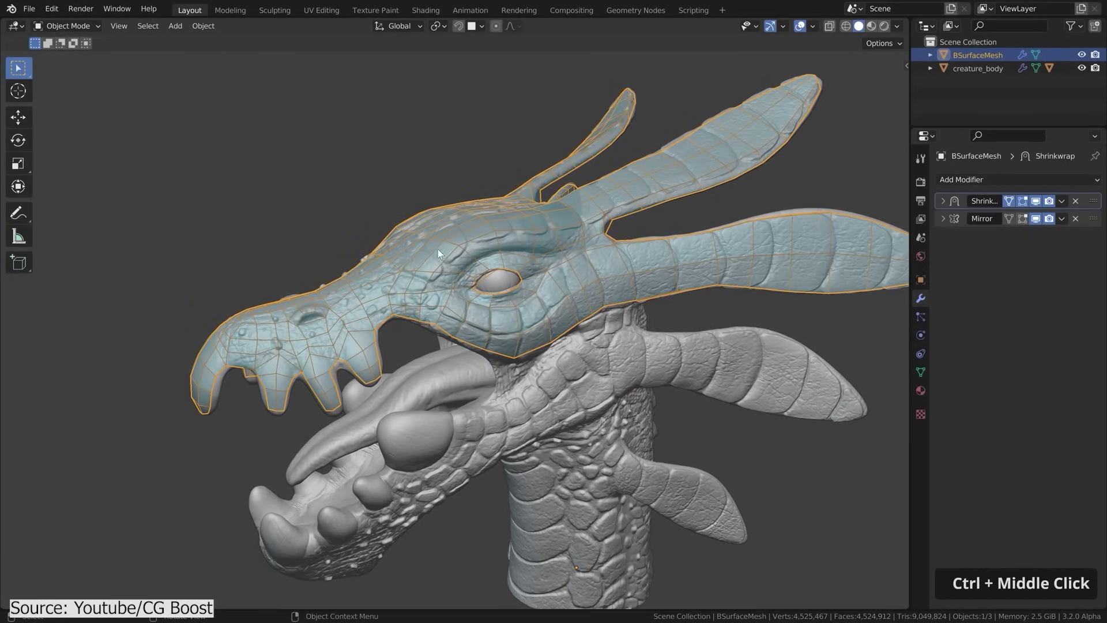
middle_drag(312, 378, 450, 281)
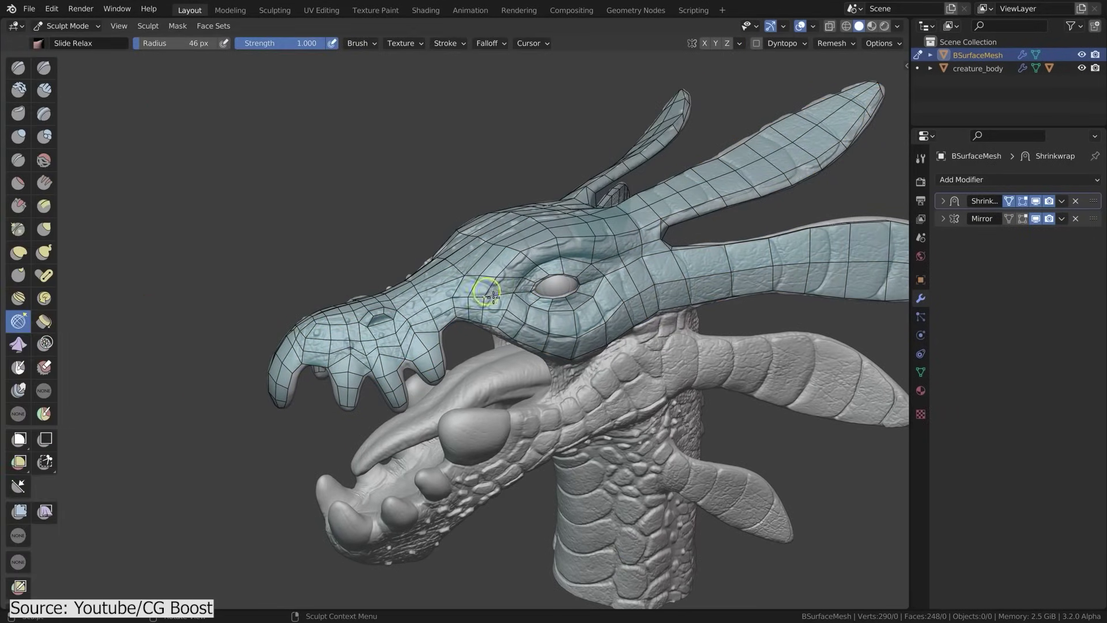
scroll(488, 294, up, 2)
key(f)
click(511, 297)
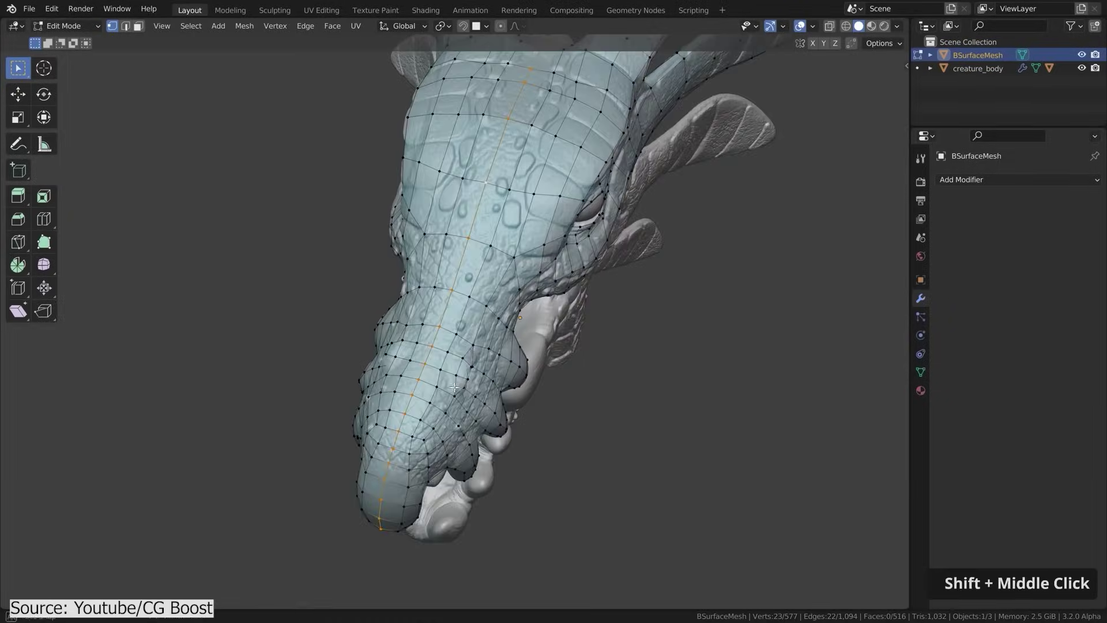
middle_drag(438, 300, 465, 287)
Step: Back in Object Mode, add a Smooth modifier to the retopology mesh
key(Tab)
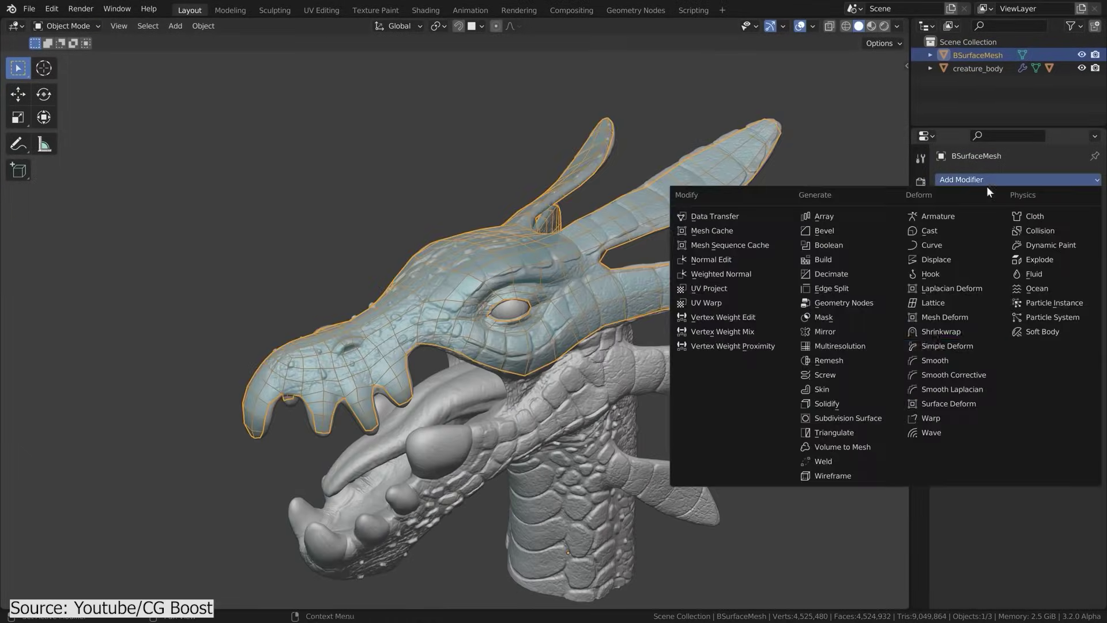
click(1004, 356)
click(1078, 252)
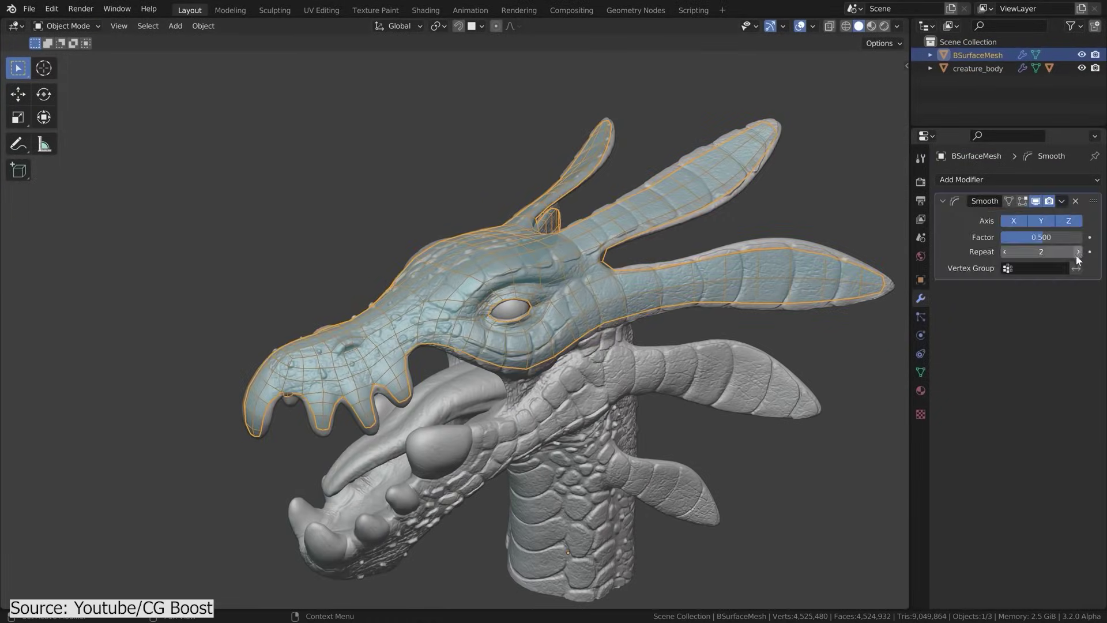
ctrl+middle_drag(425, 361, 349, 411)
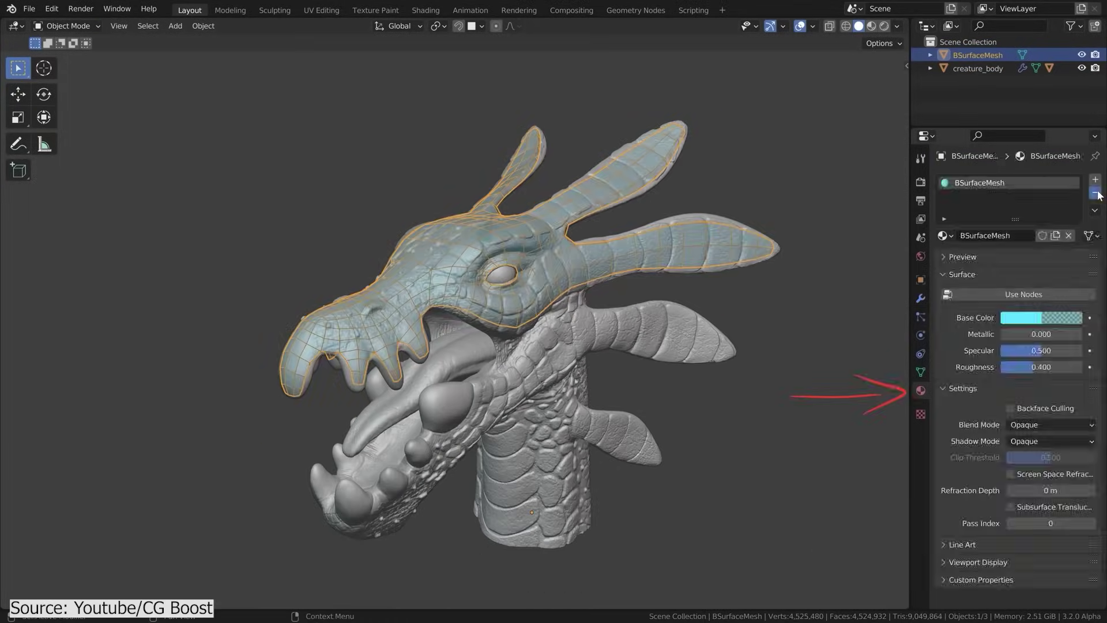
scroll(989, 437, down, 5)
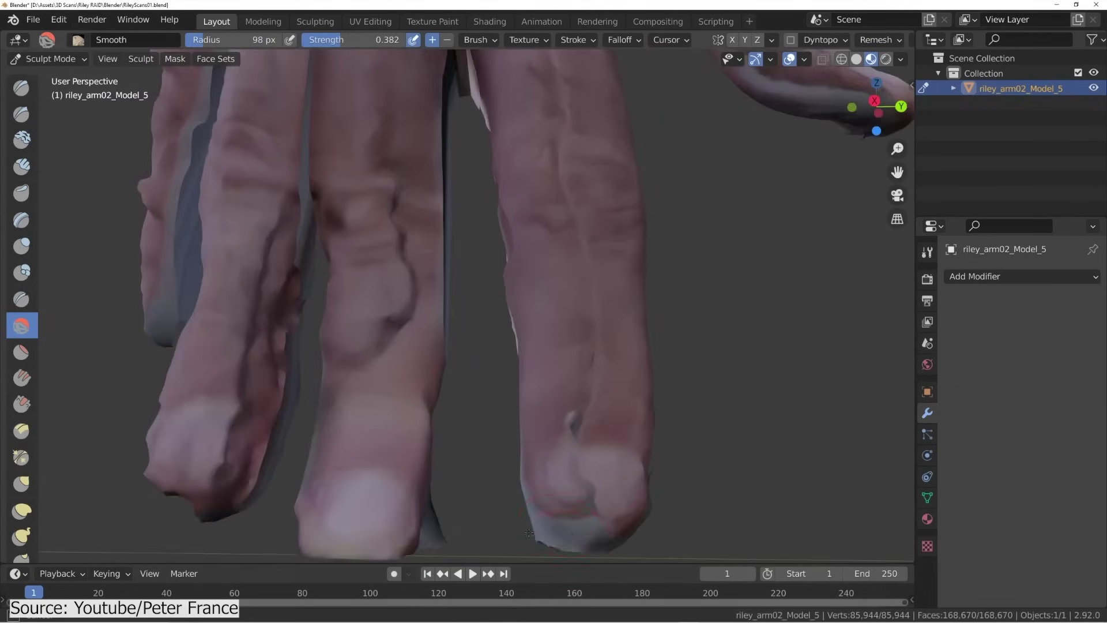
Step: Extrude more bones from the wrist along the arm and play the physics simulation
scroll(496, 354, up, 5)
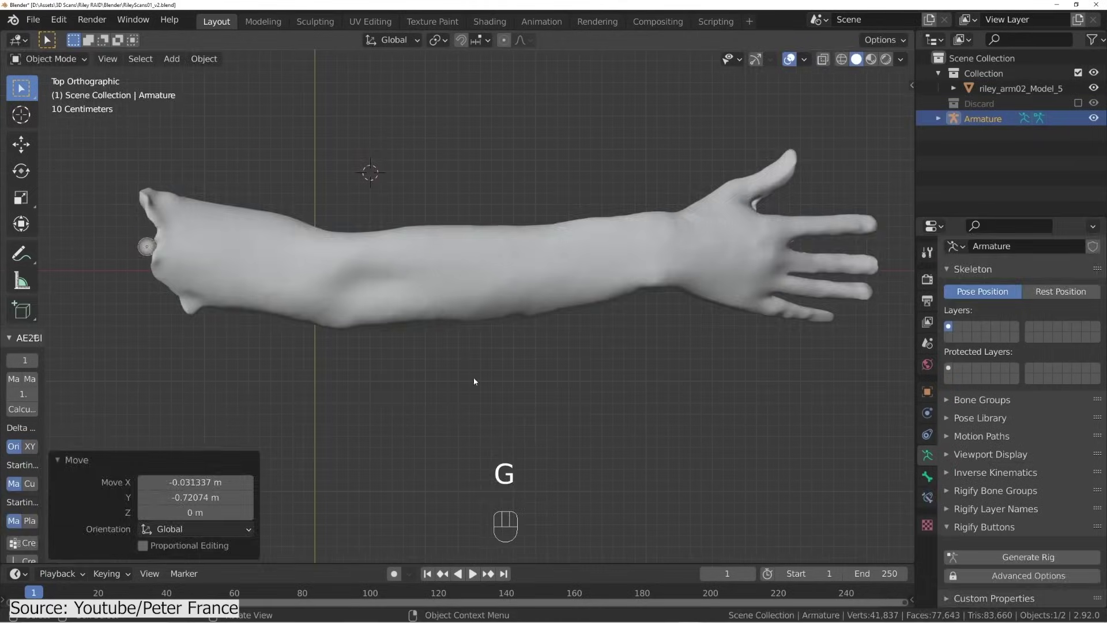
key(e)
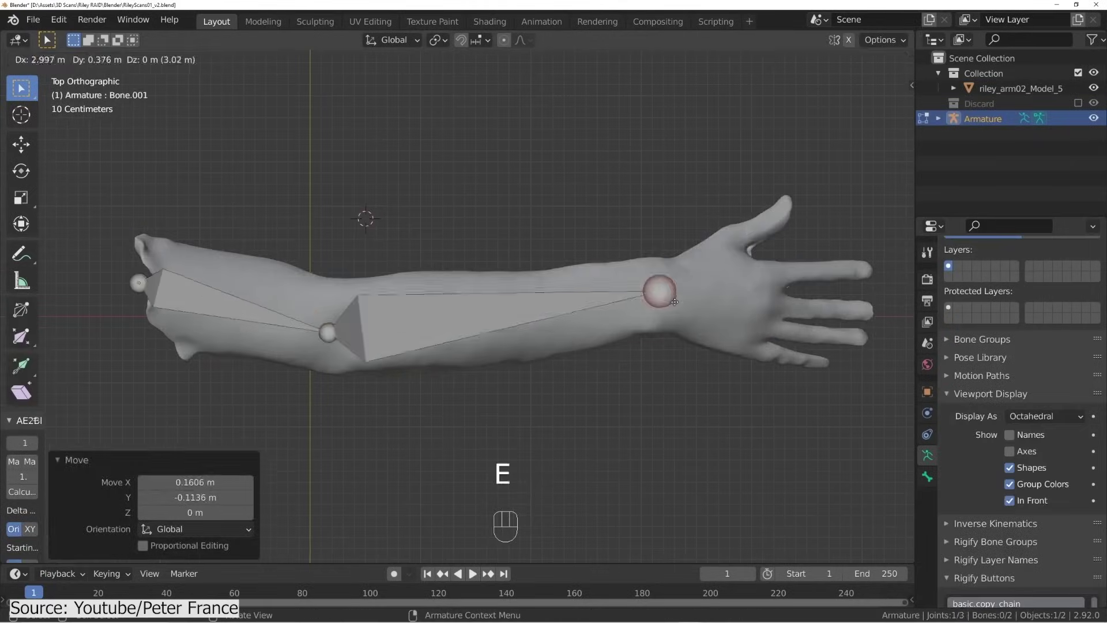
key(e)
key(space)
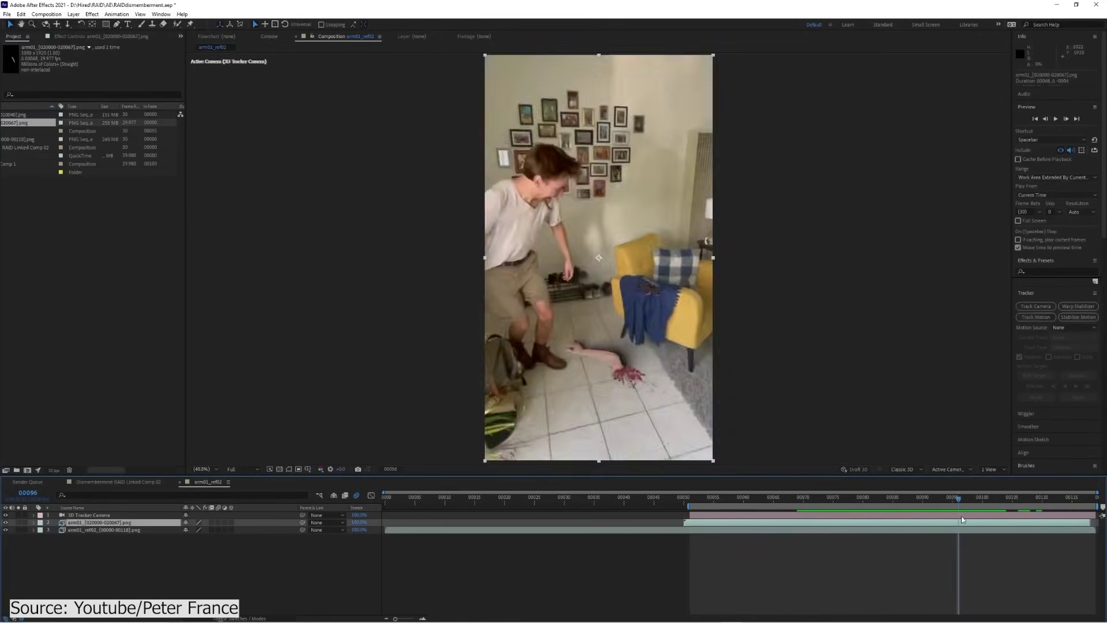
Step: Preview the arm render composited over the room footage
key(space)
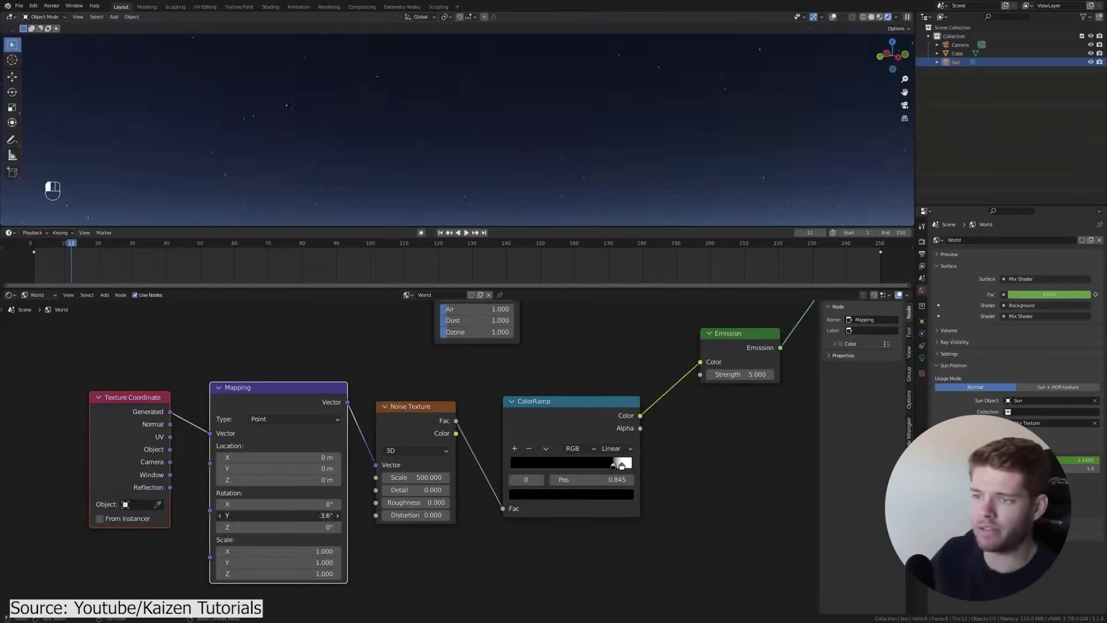
Step: Enter #frame in Mapping Rotation Y so the star field rotates with the frame number
key(Return)
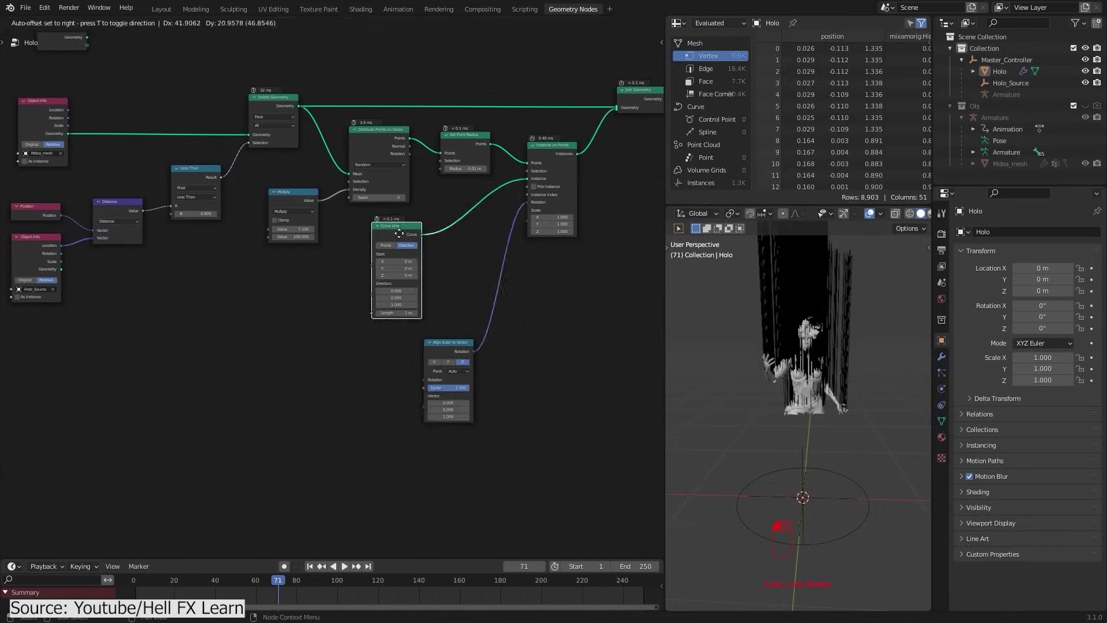
Step: Move a selected item in the timer scene with G
key(g)
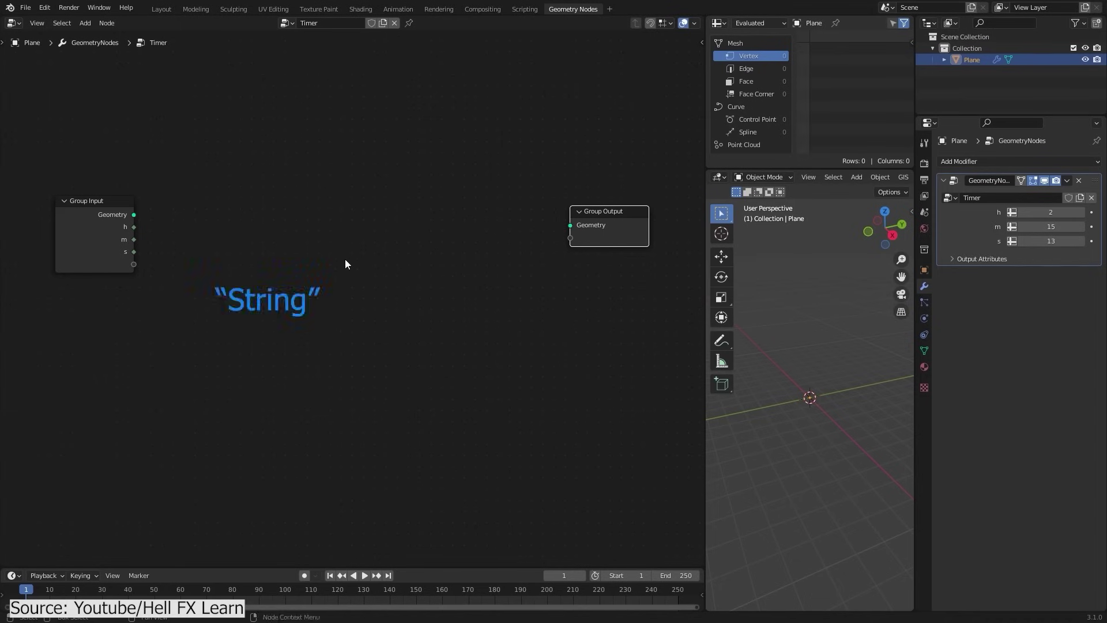
Step: Feed the h input through Value to String and String to Curves into the group output
key(shift+a)
click(411, 287)
click(279, 219)
drag(133, 227, 239, 225)
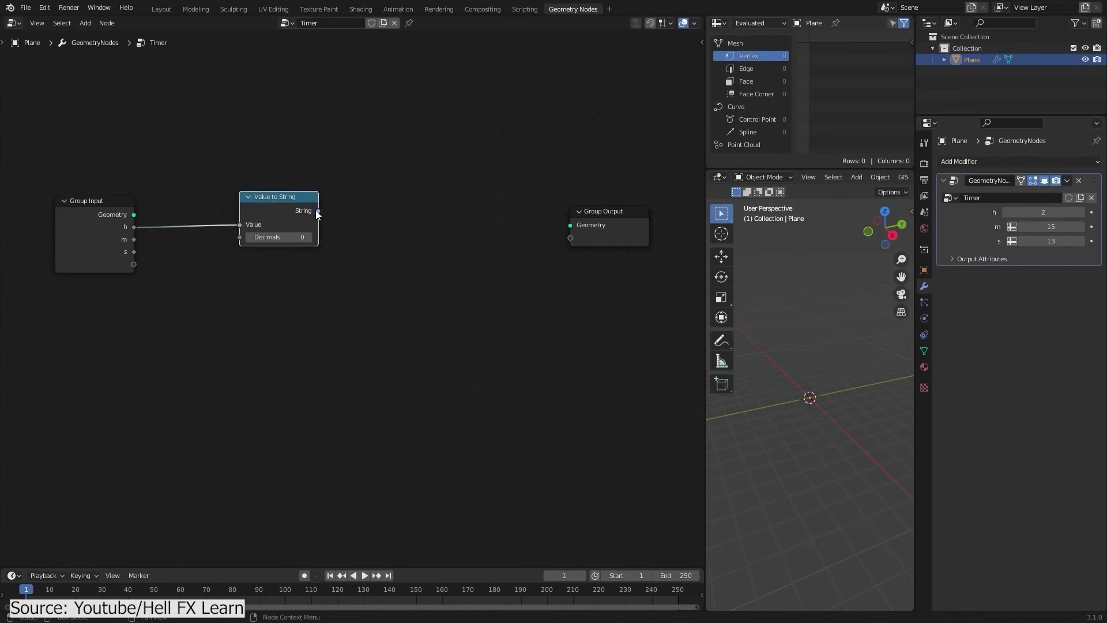
click(467, 326)
click(469, 230)
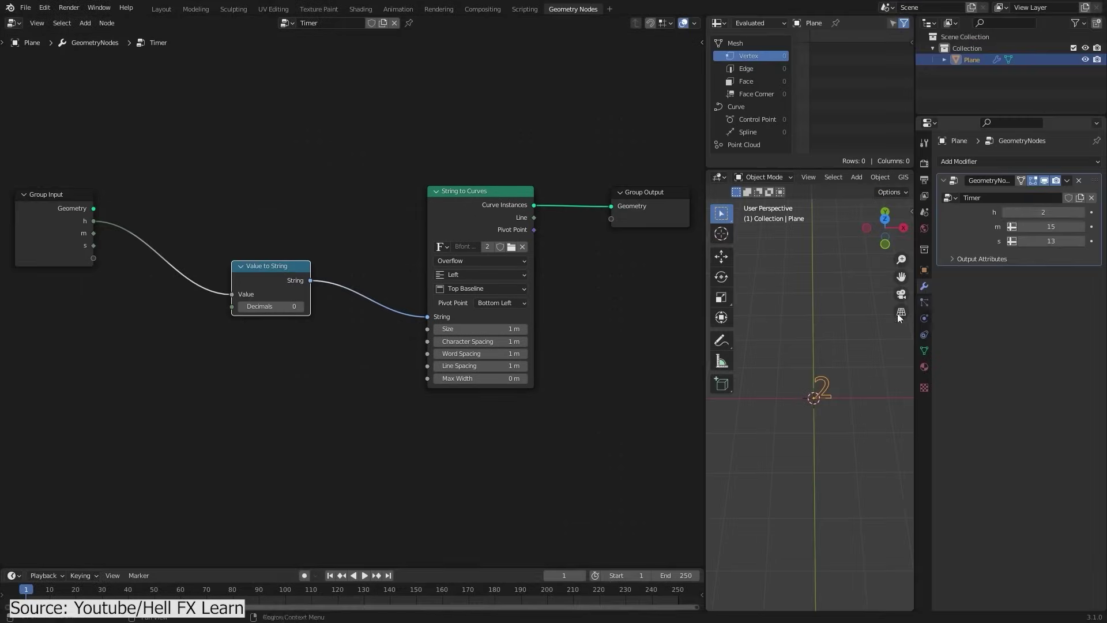
Step: Set hours to 10, add a Greater Than or Equal compare on h, then raise hours to 12
click(1043, 212)
text(10)
drag(94, 218, 248, 192)
click(265, 210)
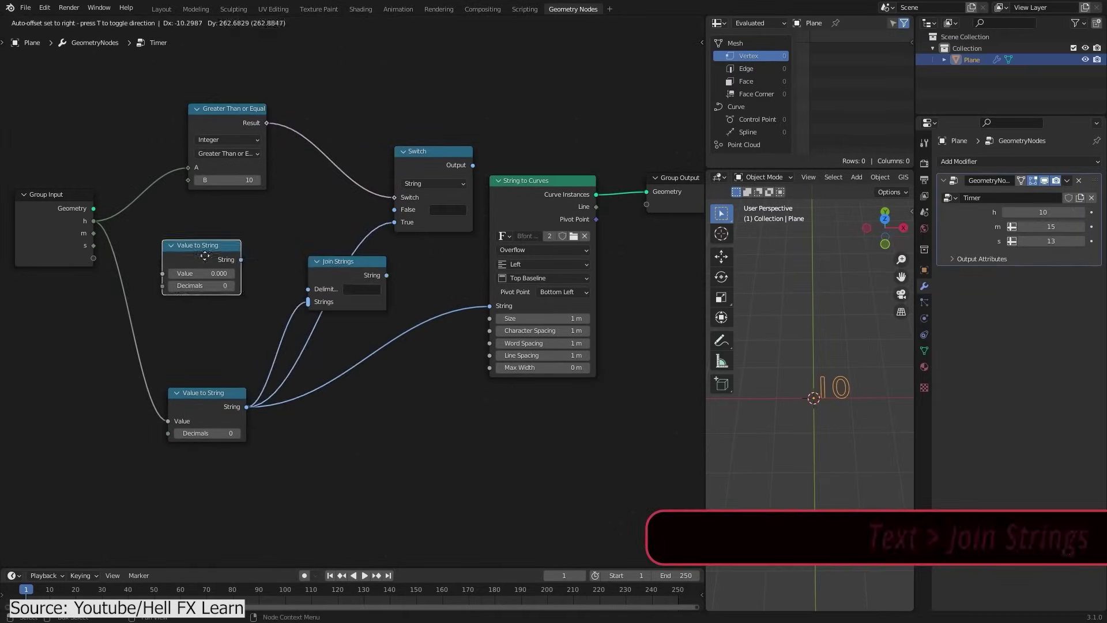
click(1082, 213)
scroll(533, 231, down, 2)
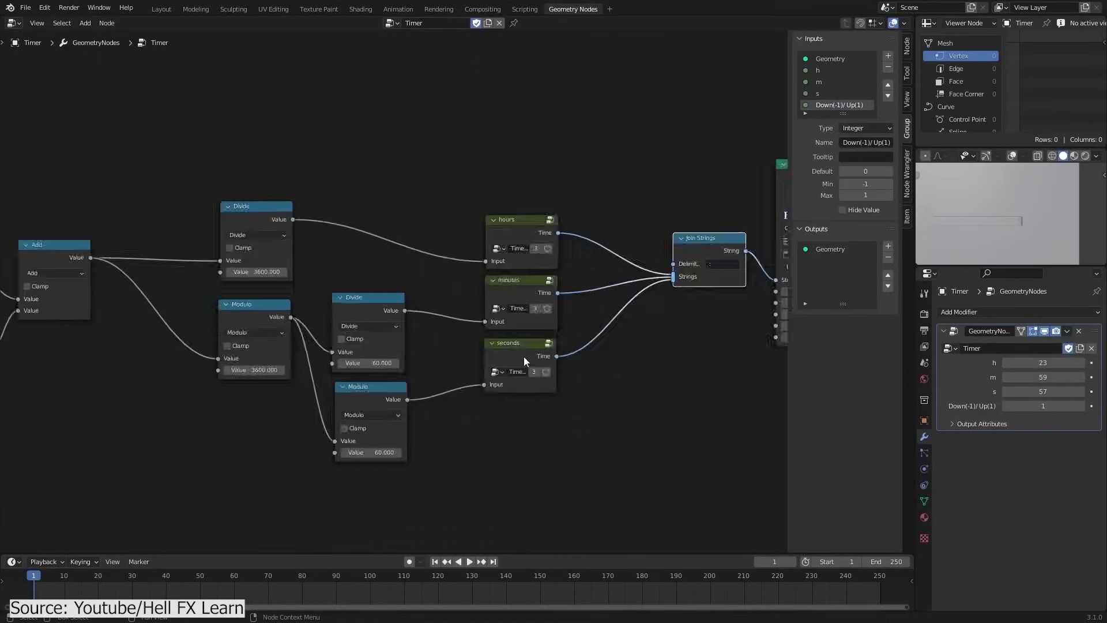
Step: Add a Math node set to the Modulo operation
key(shift+a)
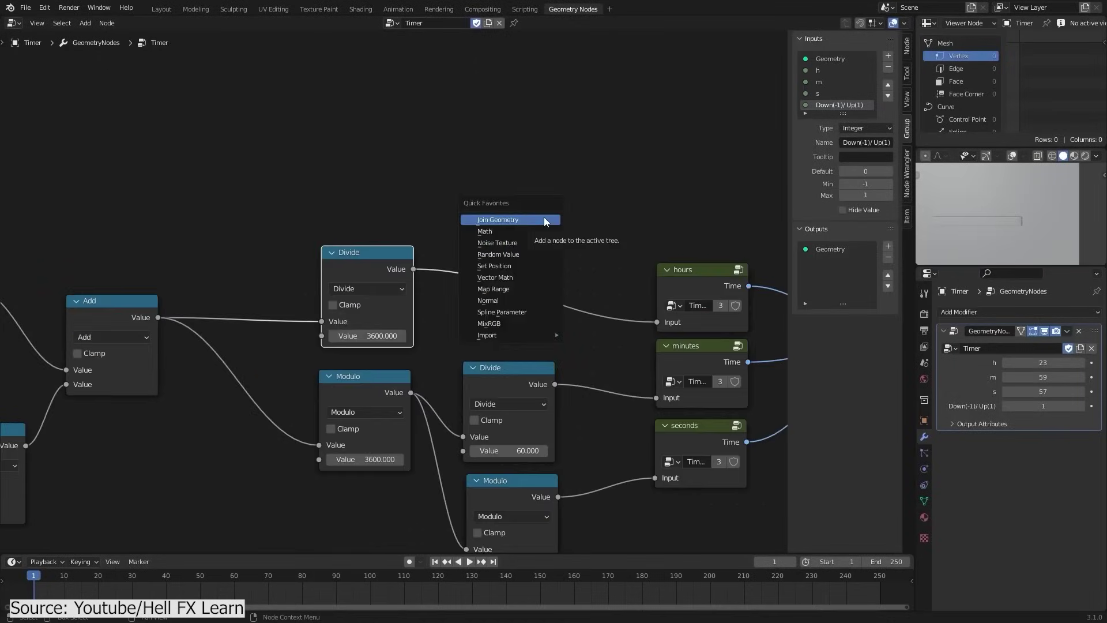
click(544, 217)
click(548, 275)
click(770, 394)
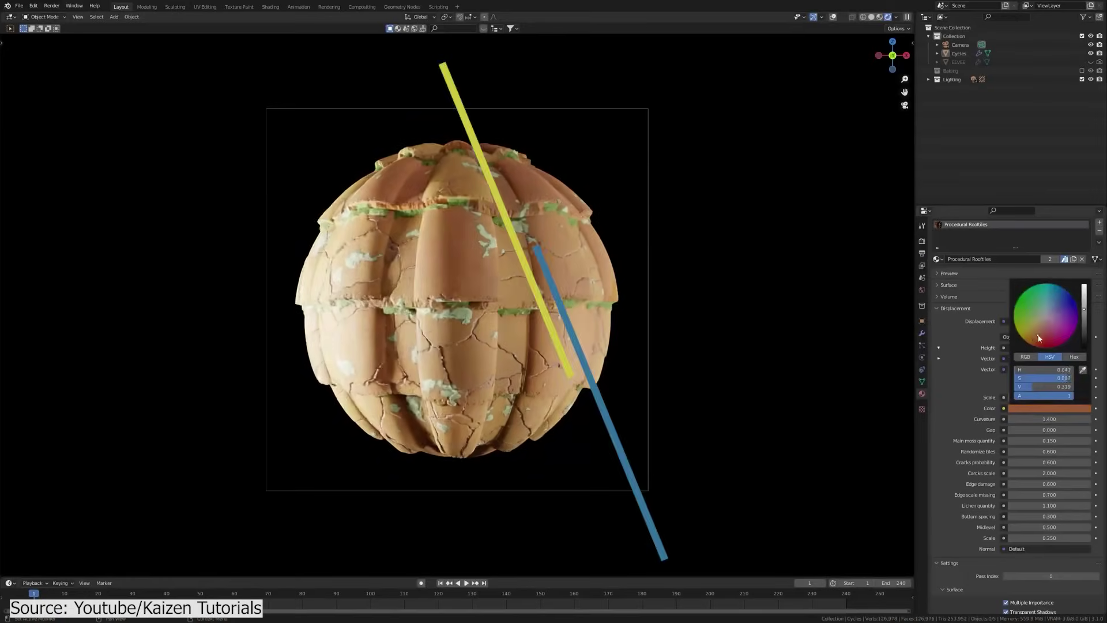
Step: Lower crack probability and edge damage to 0.200 and set displacement strength to 0.4
drag(1029, 462, 1018, 484)
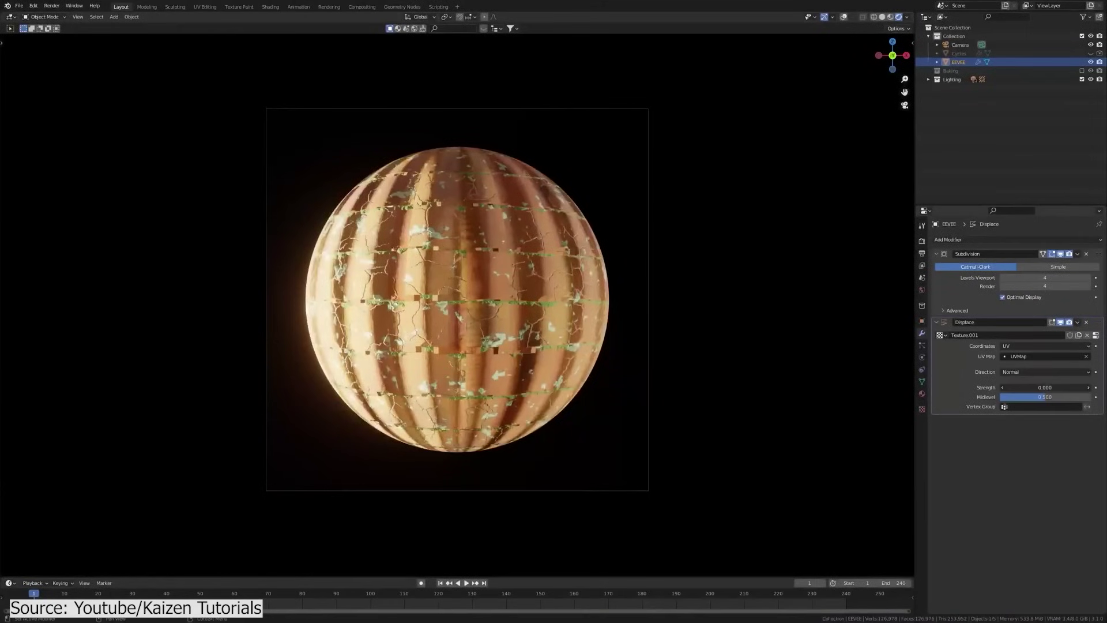
text(0.30.4)
key(Return)
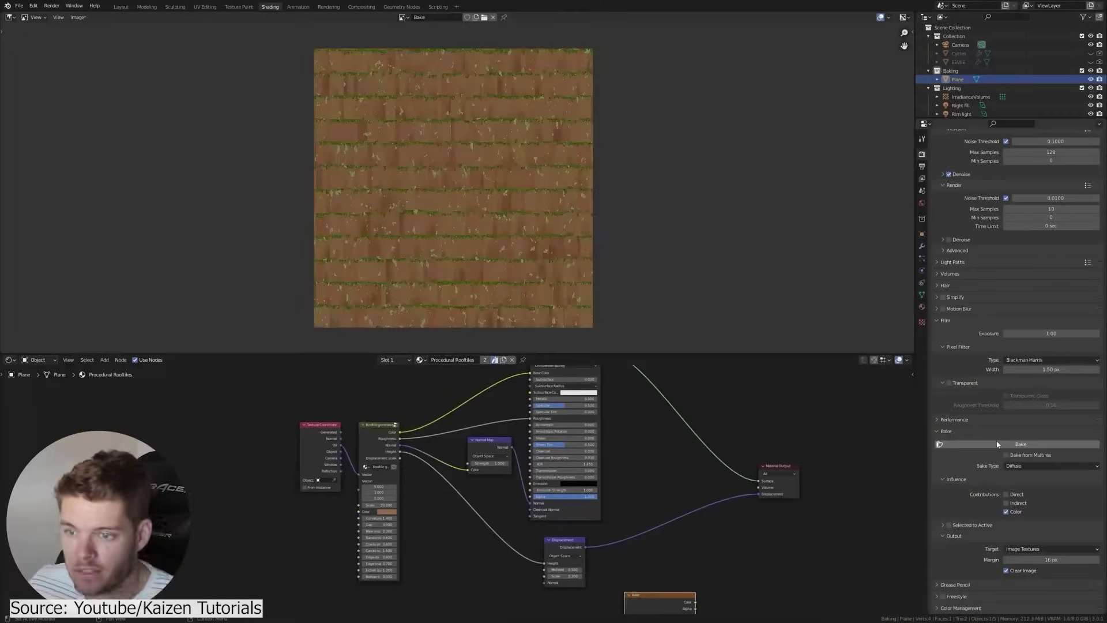
scroll(500, 164, up, 4)
scroll(493, 172, down, 4)
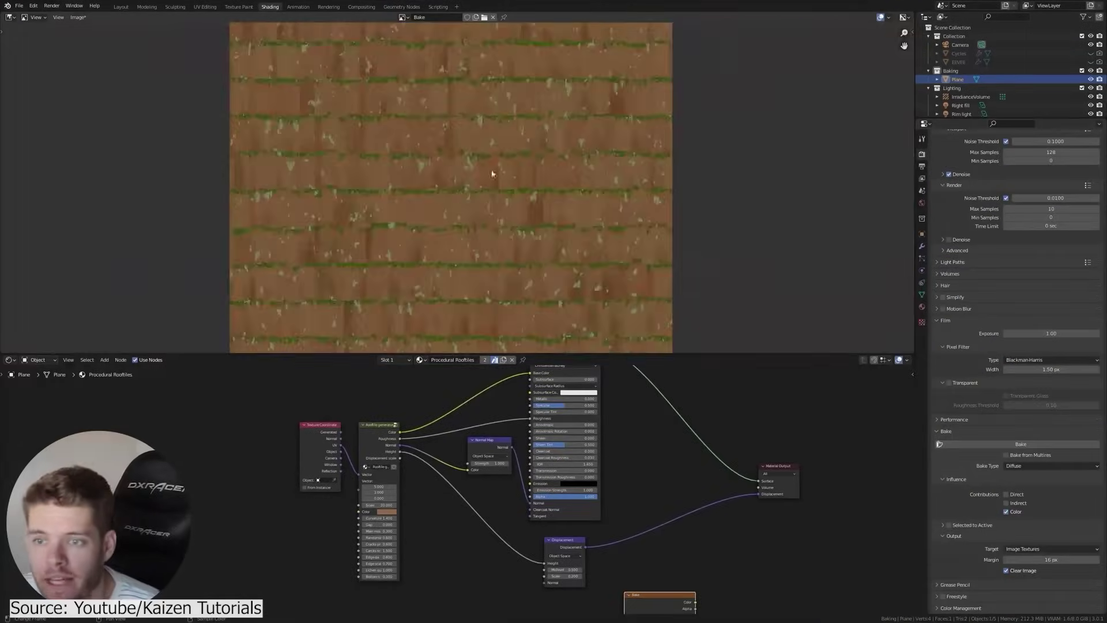
Step: Begin saving the baked texture as an image, then cancel the save
click(79, 17)
click(274, 282)
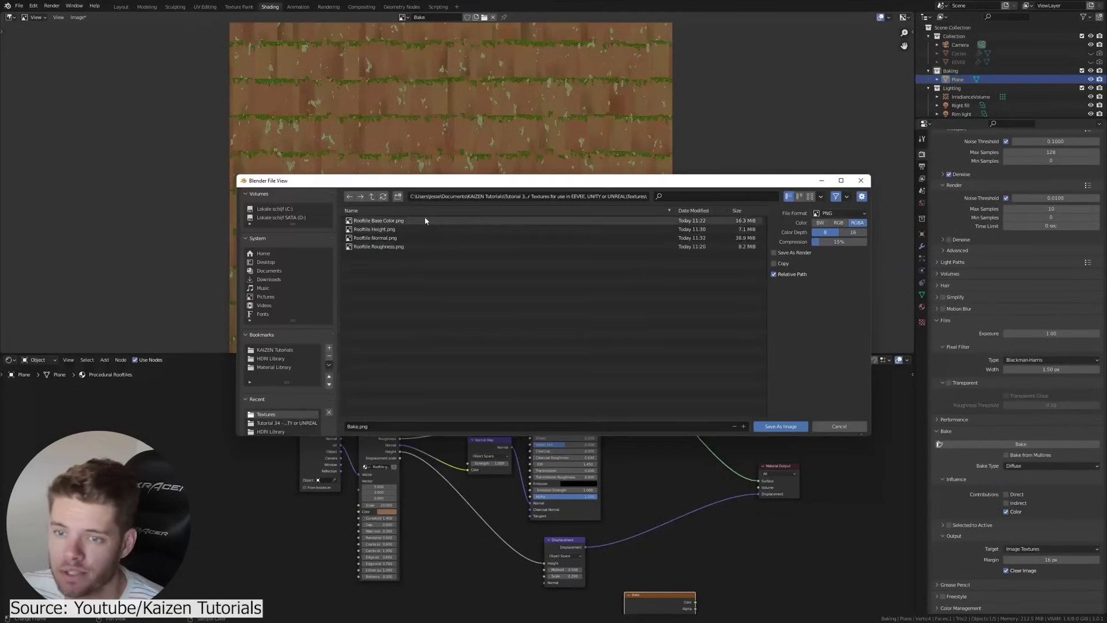
key(Escape)
scroll(535, 280, down, 3)
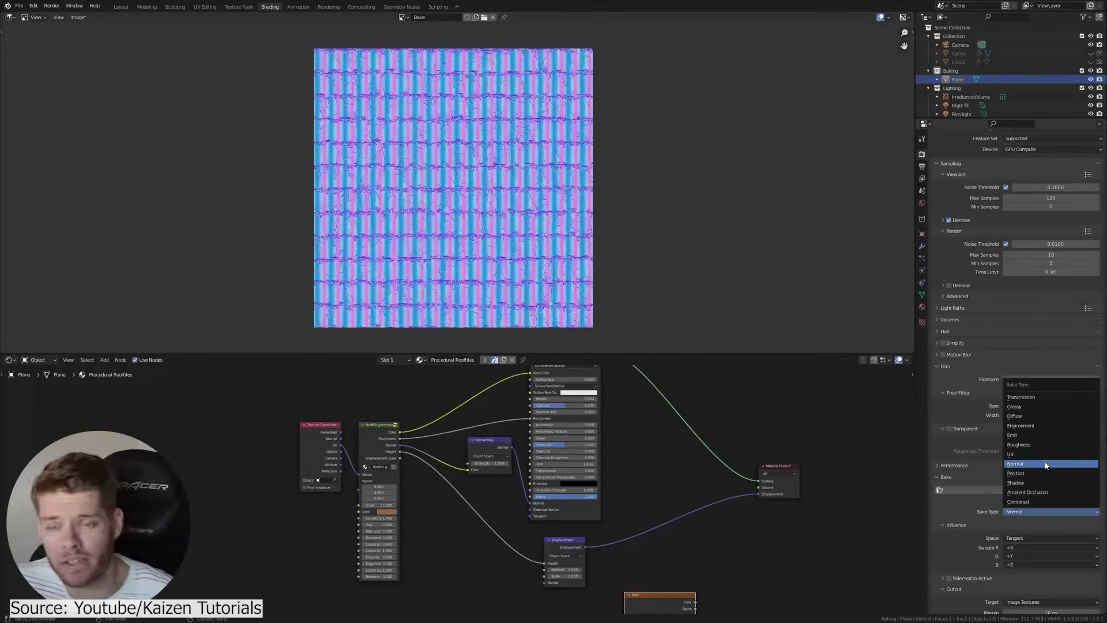
Step: Turn the upper image area into a rendered 3D view and choose the bake map type
click(11, 17)
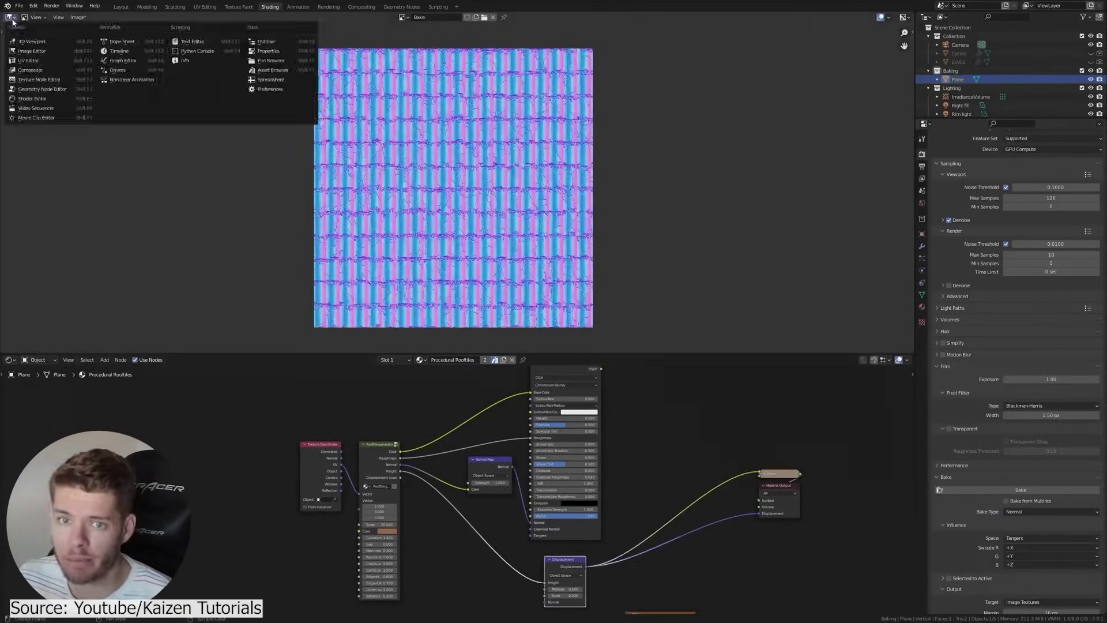
click(32, 30)
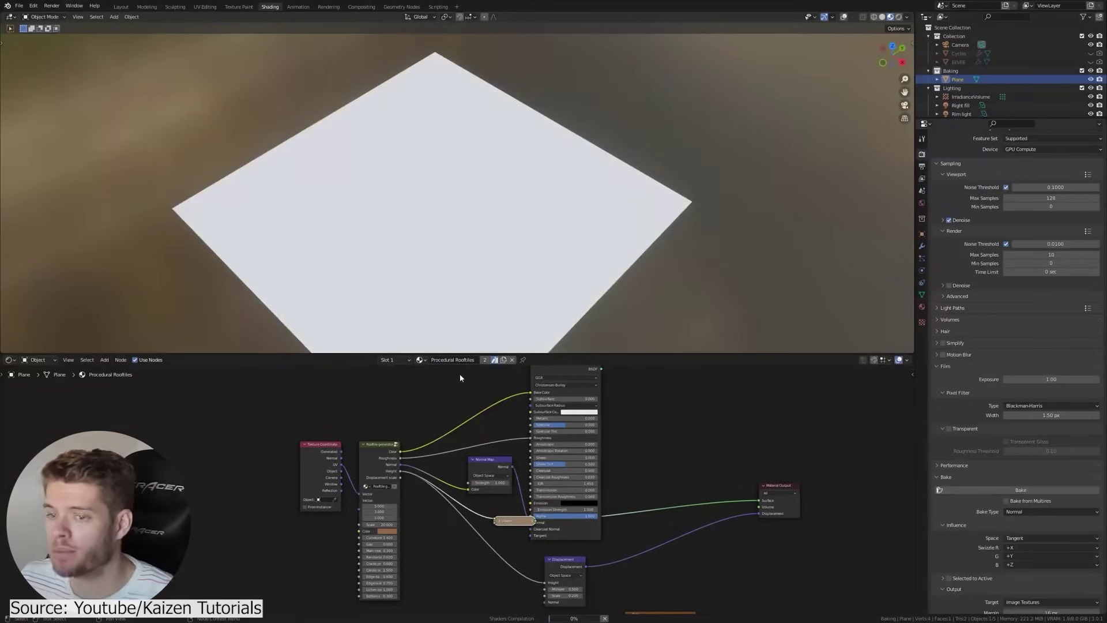
scroll(415, 204, up, 5)
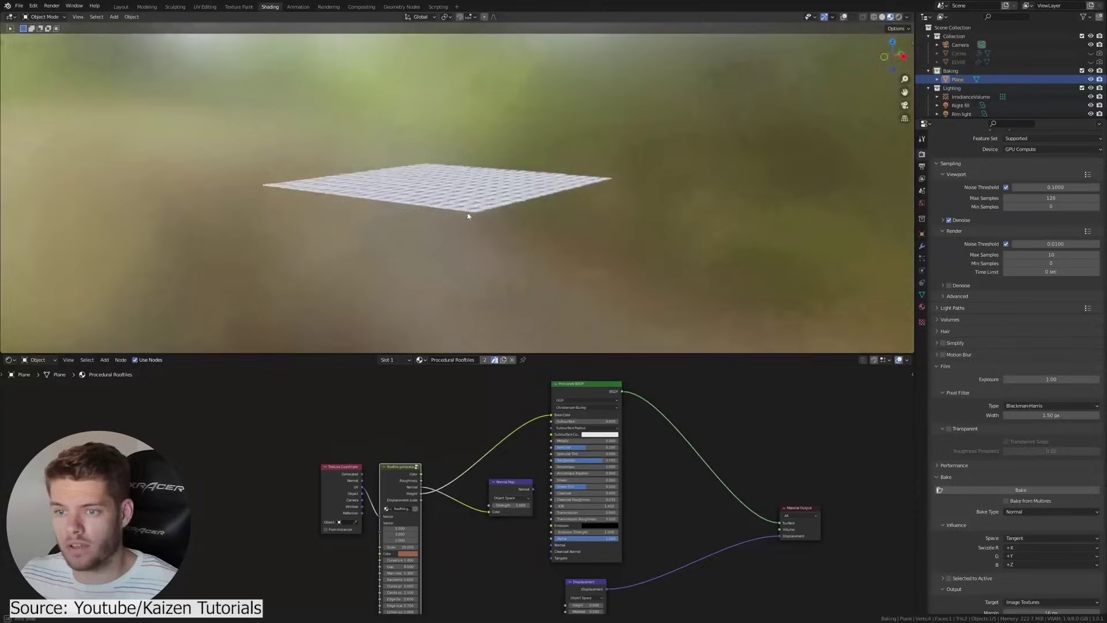
click(1052, 512)
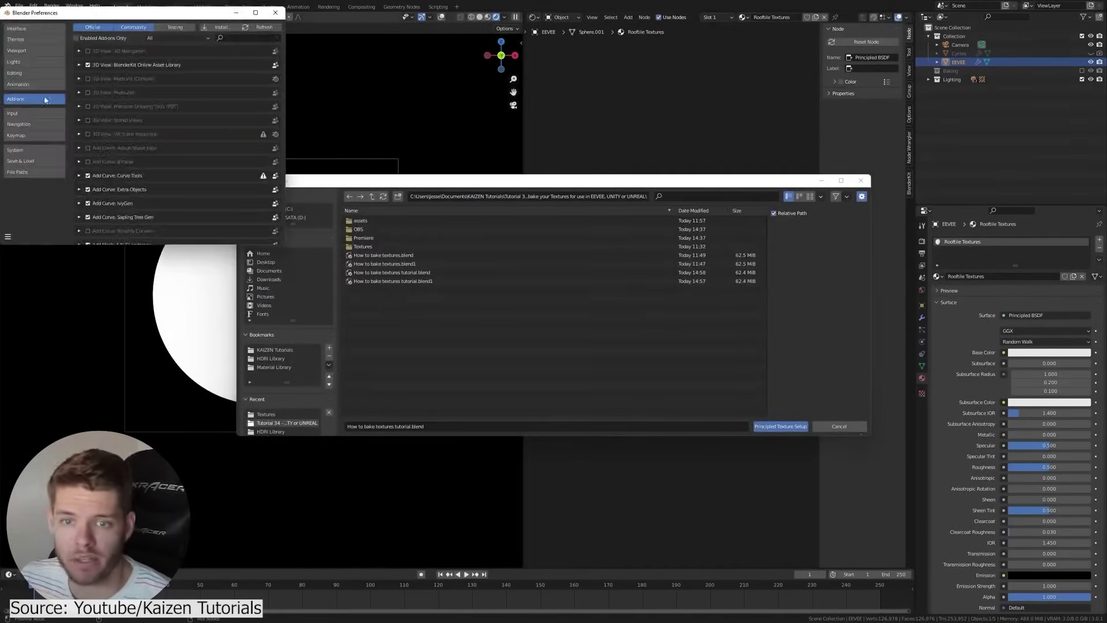
Step: Load the four baked Rooftile textures and set the material displacement to Displacement and Bump
key(a)
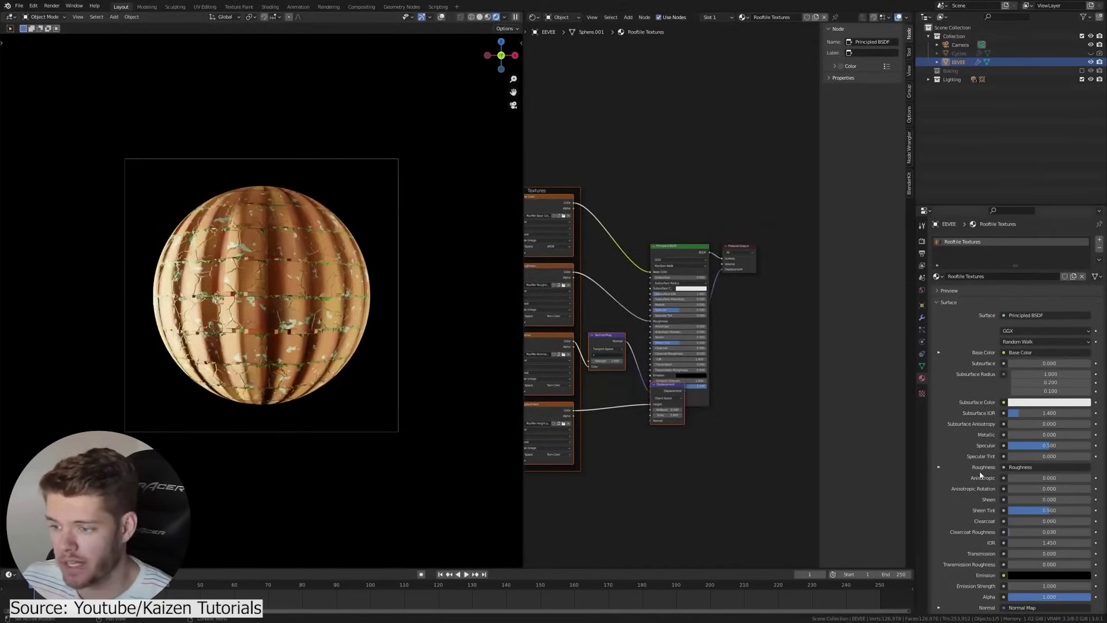
scroll(980, 474, down, 10)
click(1049, 556)
click(1032, 542)
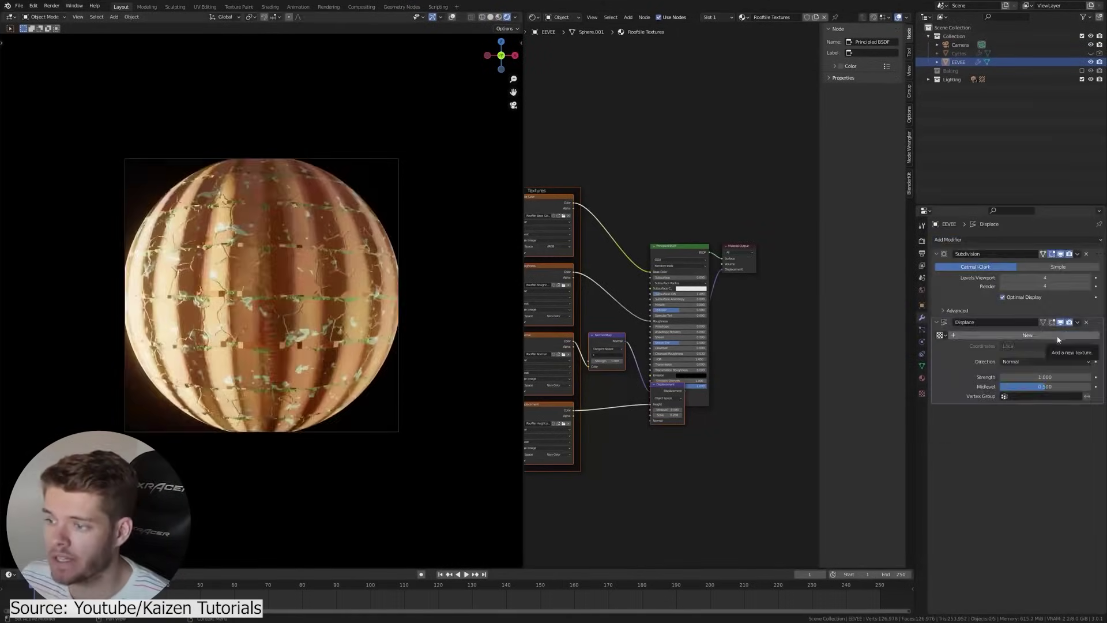
click(1019, 346)
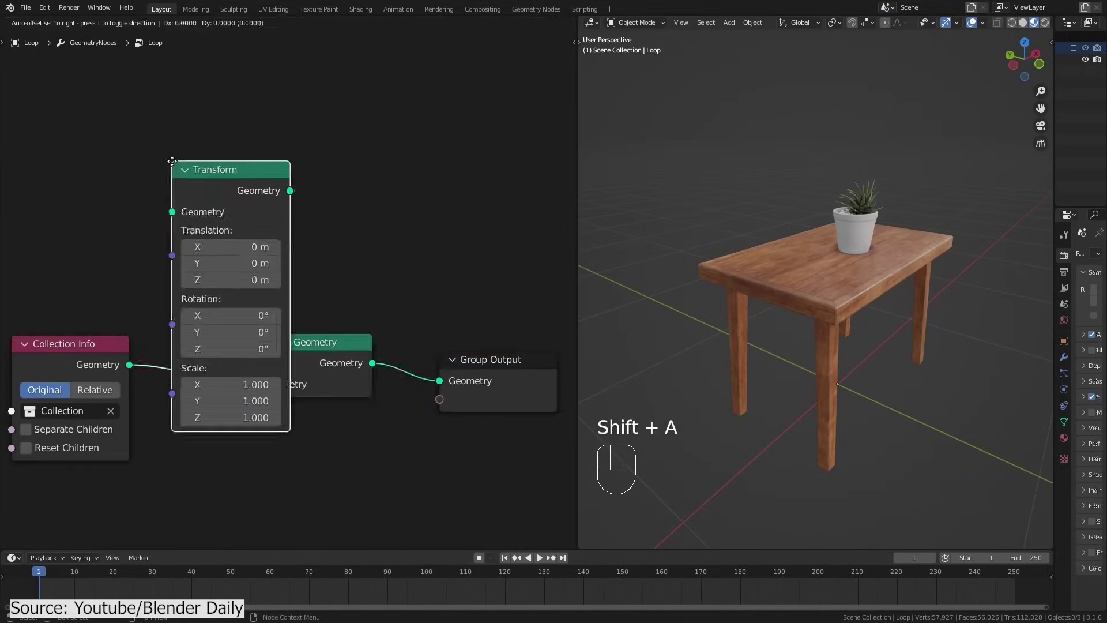
Step: Insert a Transform lifting the tiny table onto the tabletop, plus a duplicate offsetting the enlarged scene
ctrl+middle_drag(302, 237, 303, 226)
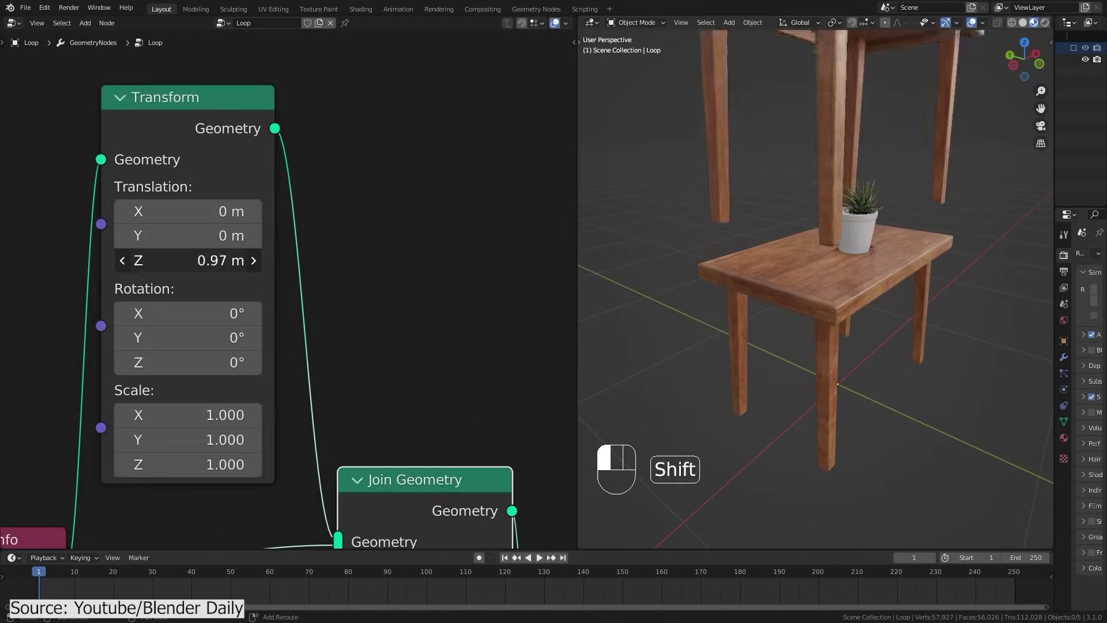
shift+drag(225, 260, 216, 260)
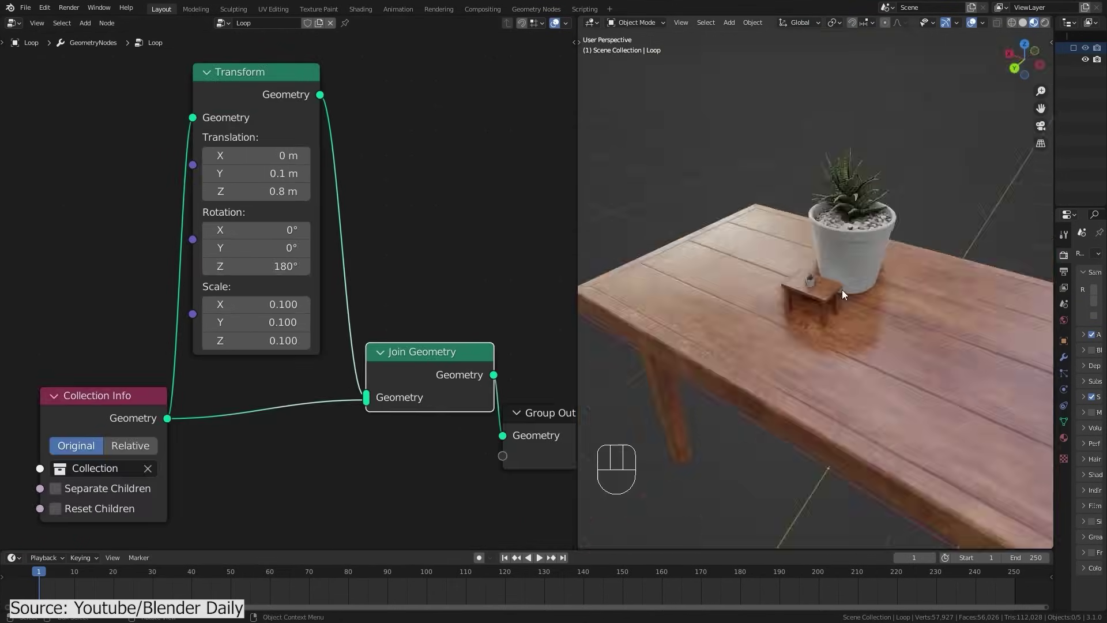
key(shift+d)
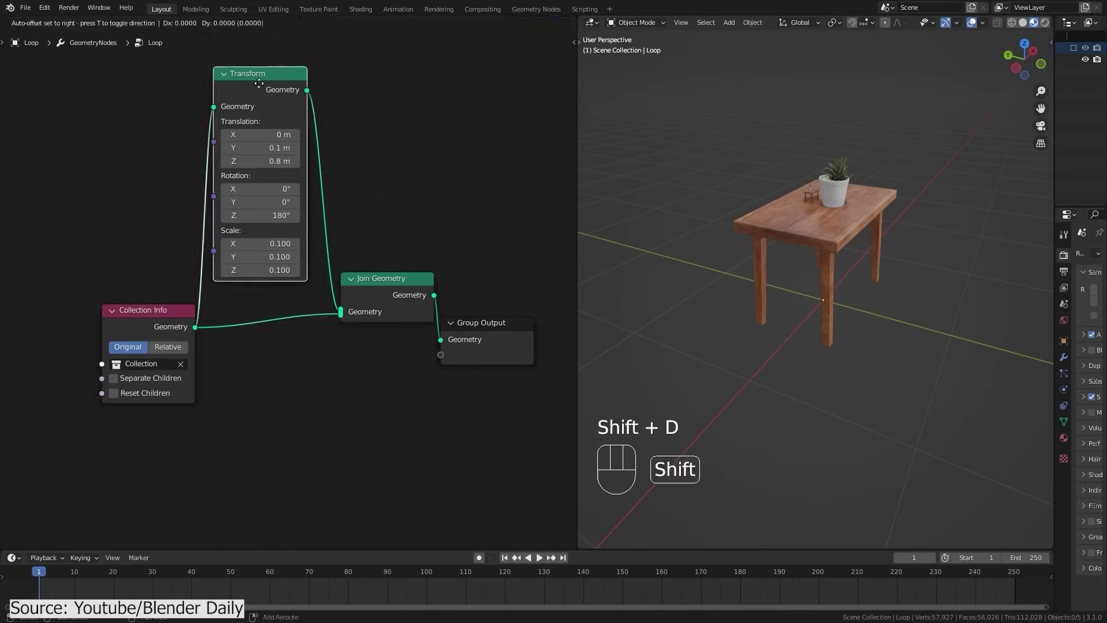
click(260, 369)
scroll(334, 392, up, 4)
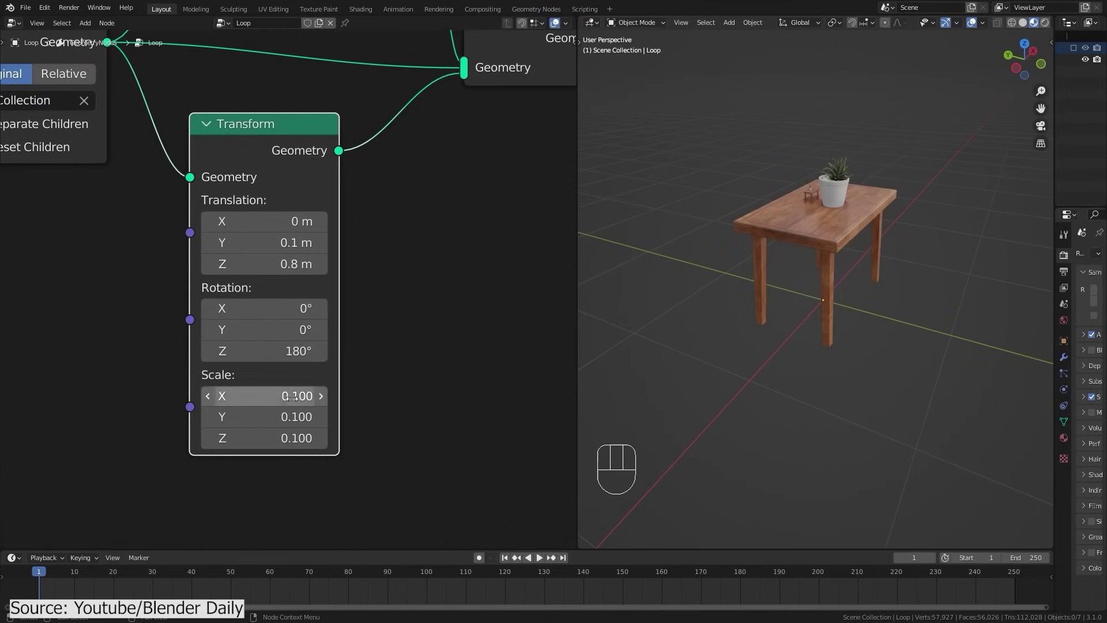
shift+drag(264, 264, 299, 242)
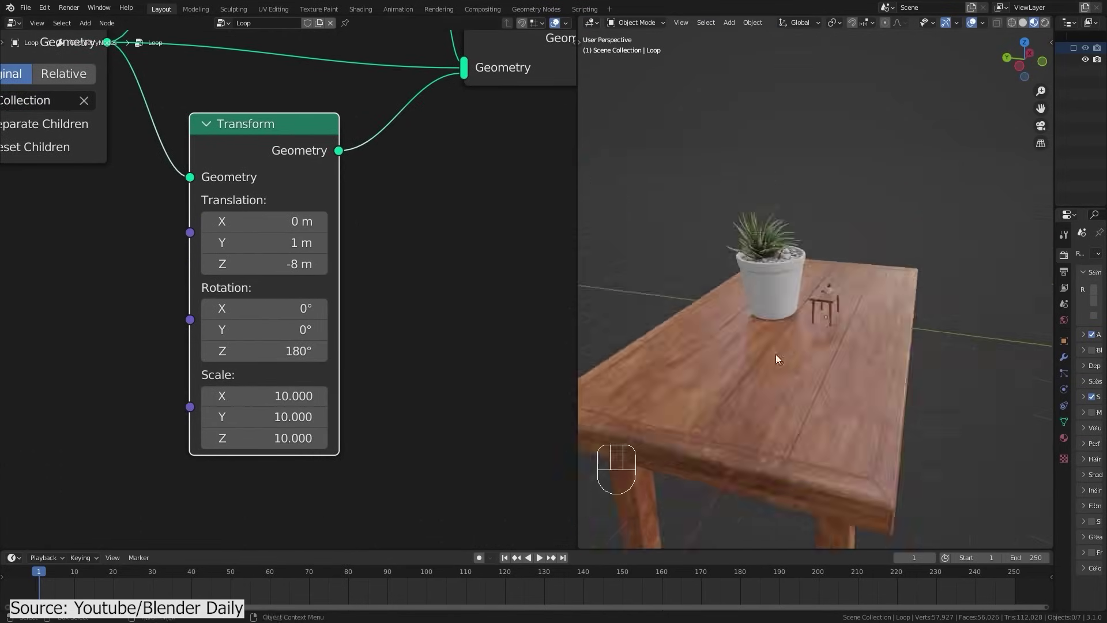
Step: Align the camera to the view around the pot and keyframe the Transform rotation and scale
key(shift+a)
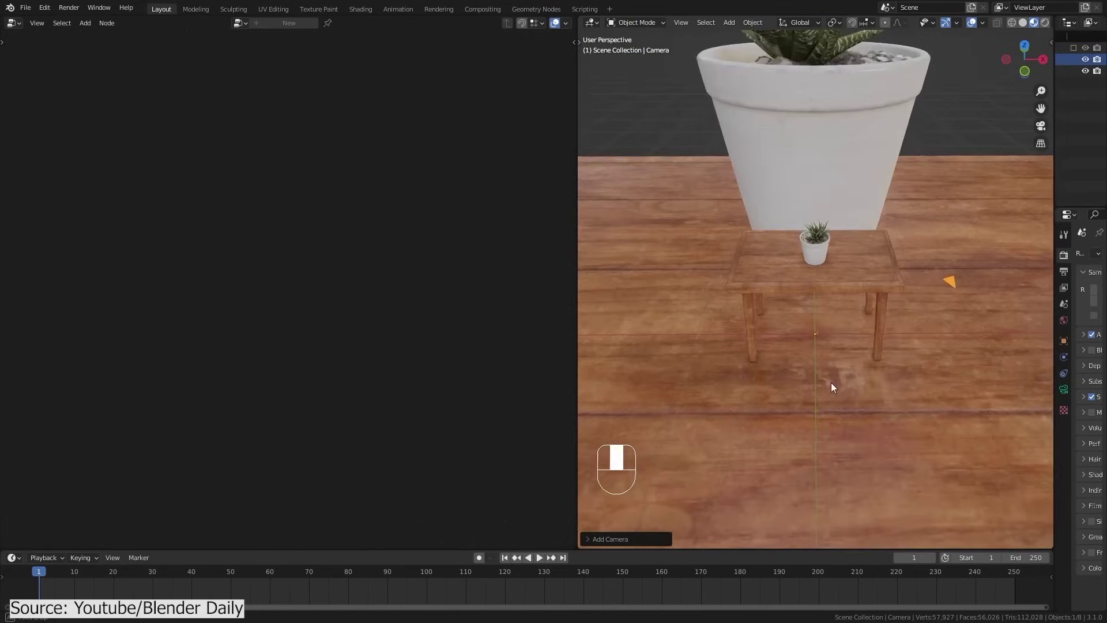
key(ctrl+alt+KP_0)
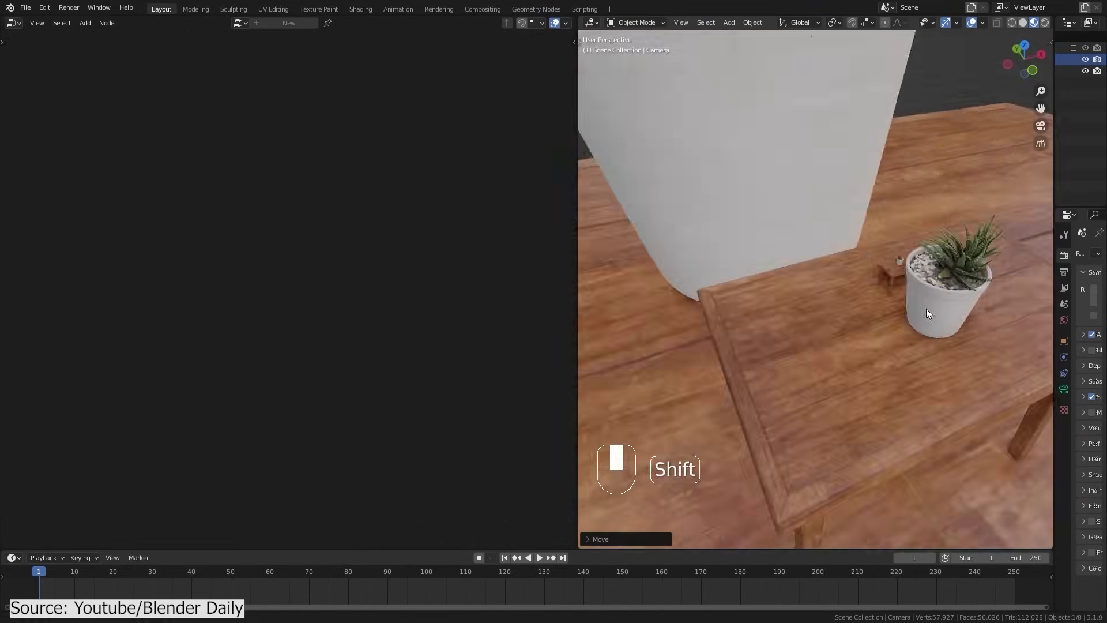
shift+middle_drag(926, 313, 837, 324)
key(g)
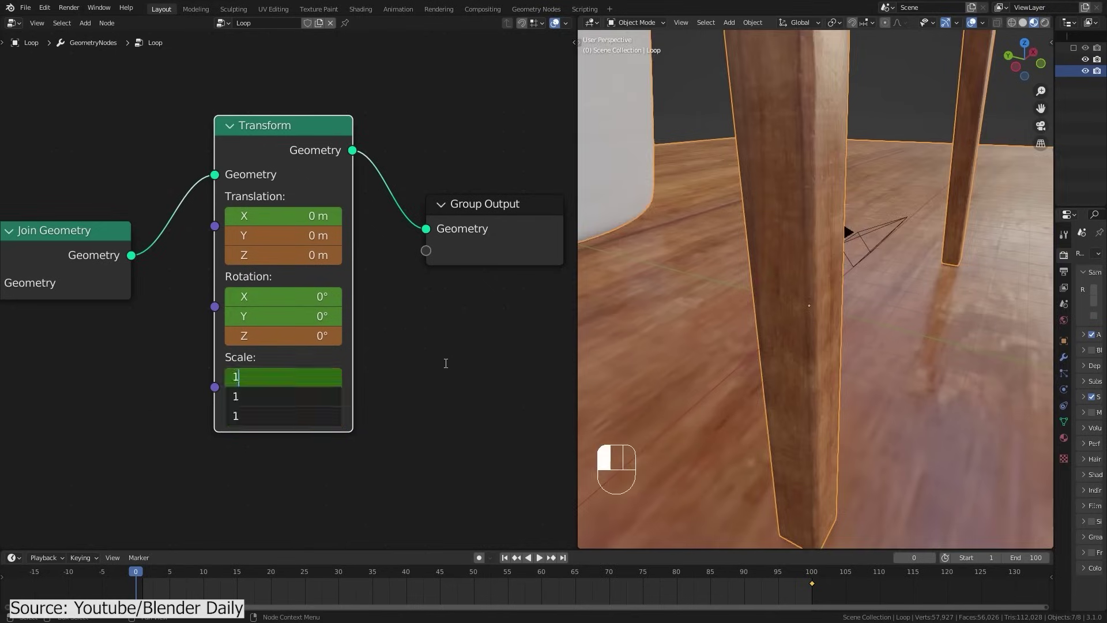
key(i)
key(i)
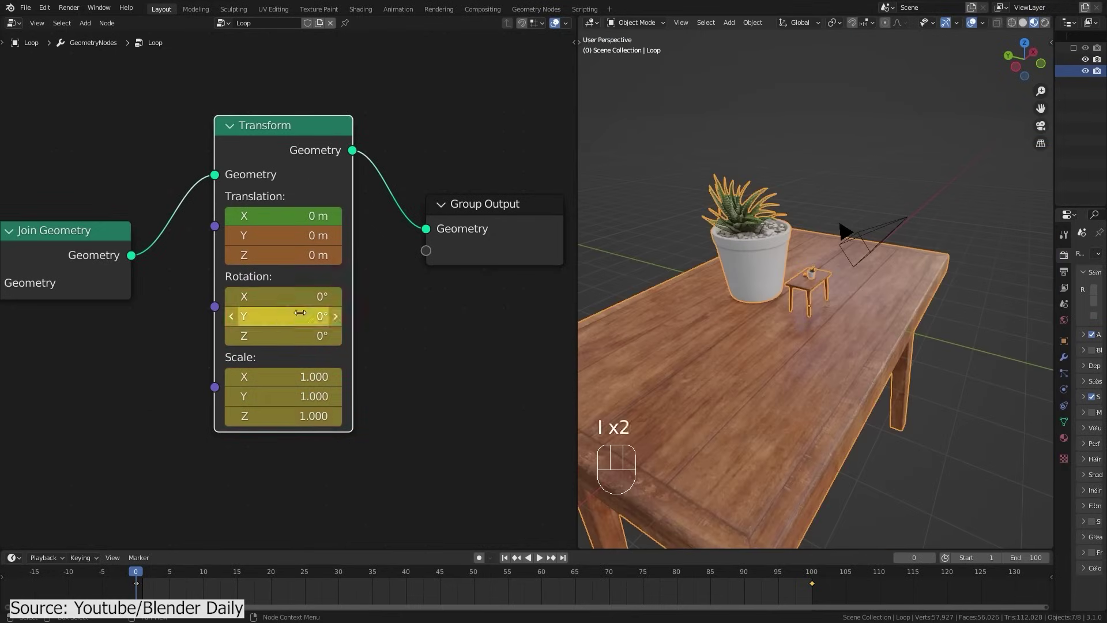